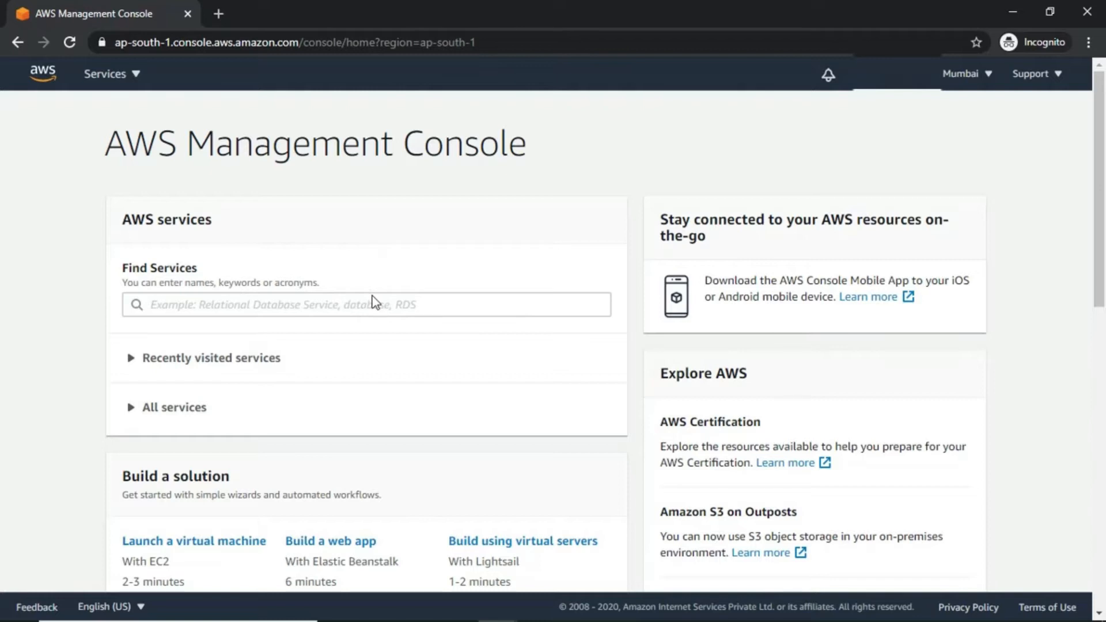
Find the Certificate Manager service with the search term "acm" and open it
{"action": "left_click", "coordinate": [376, 310]}
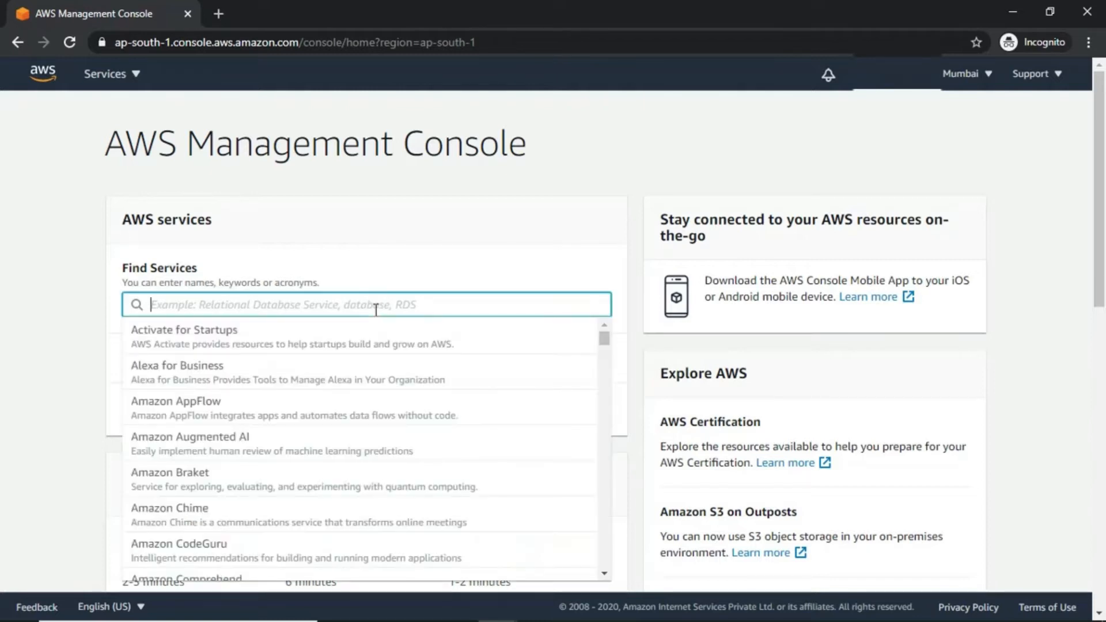
{"action": "type", "text": "acm"}
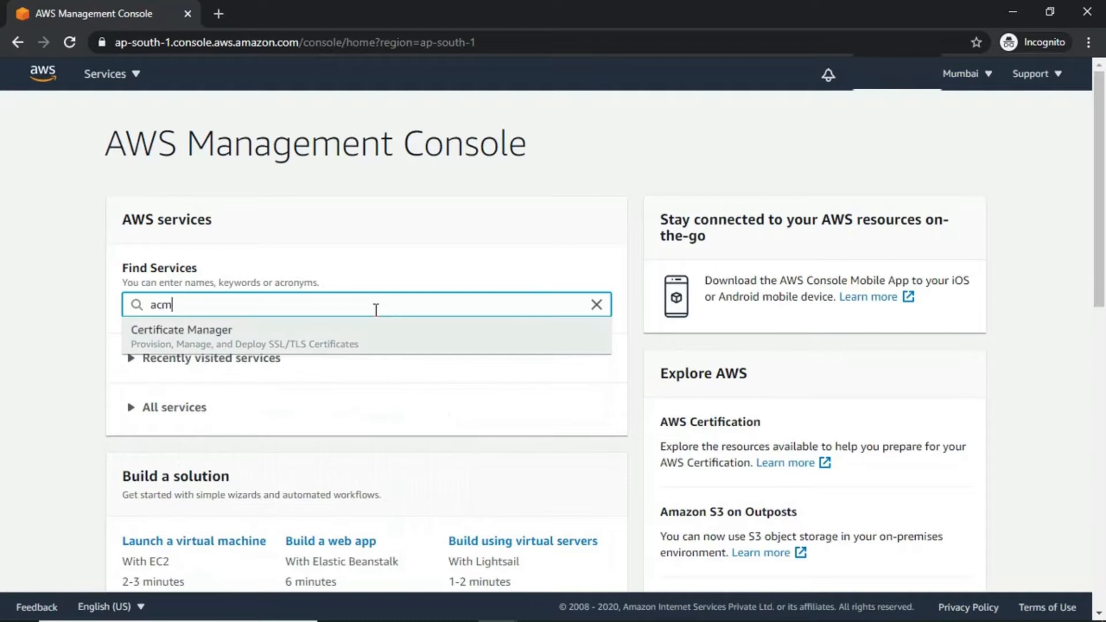
{"action": "left_click", "coordinate": [202, 341]}
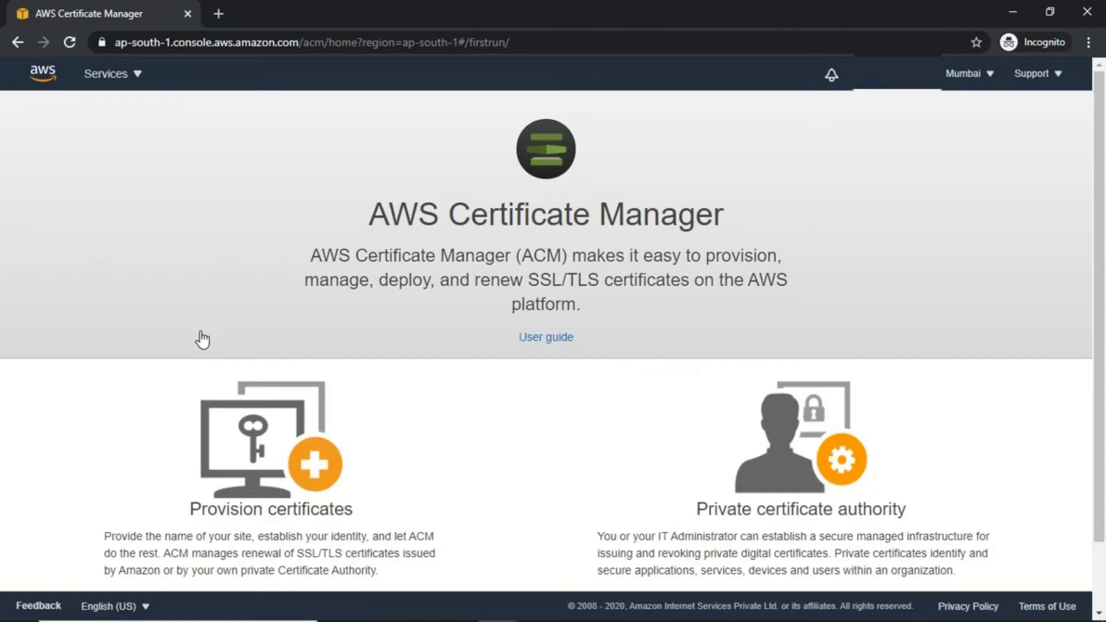
Start provisioning certificates and begin a request for a public certificate
{"action": "scroll", "coordinate": [202, 338], "scroll_direction": "down", "scroll_amount": 2}
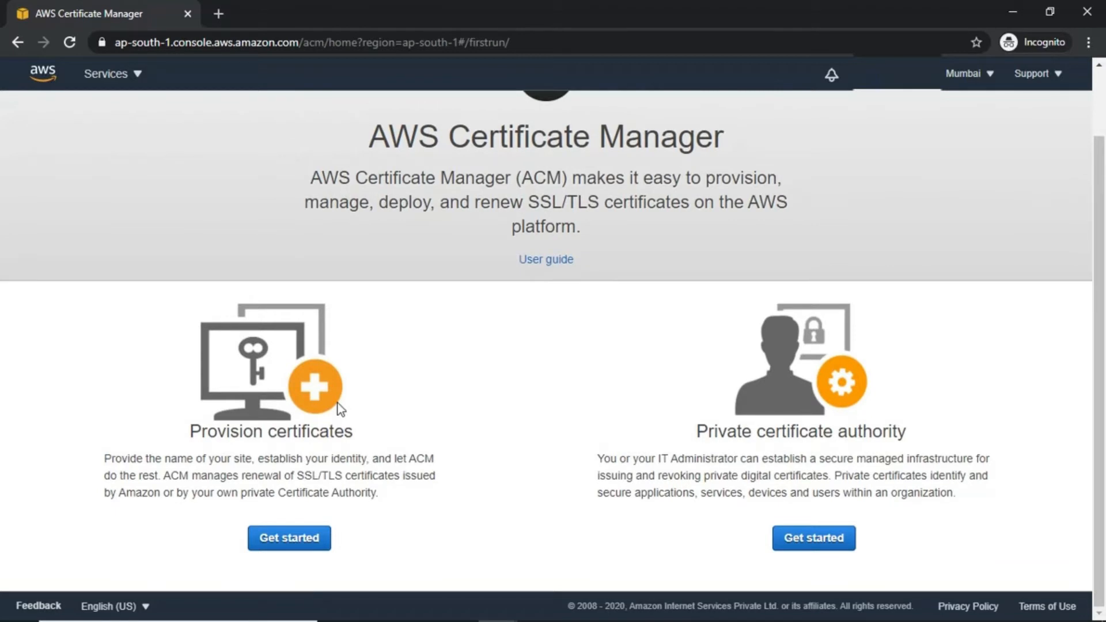
{"action": "left_click", "coordinate": [300, 539]}
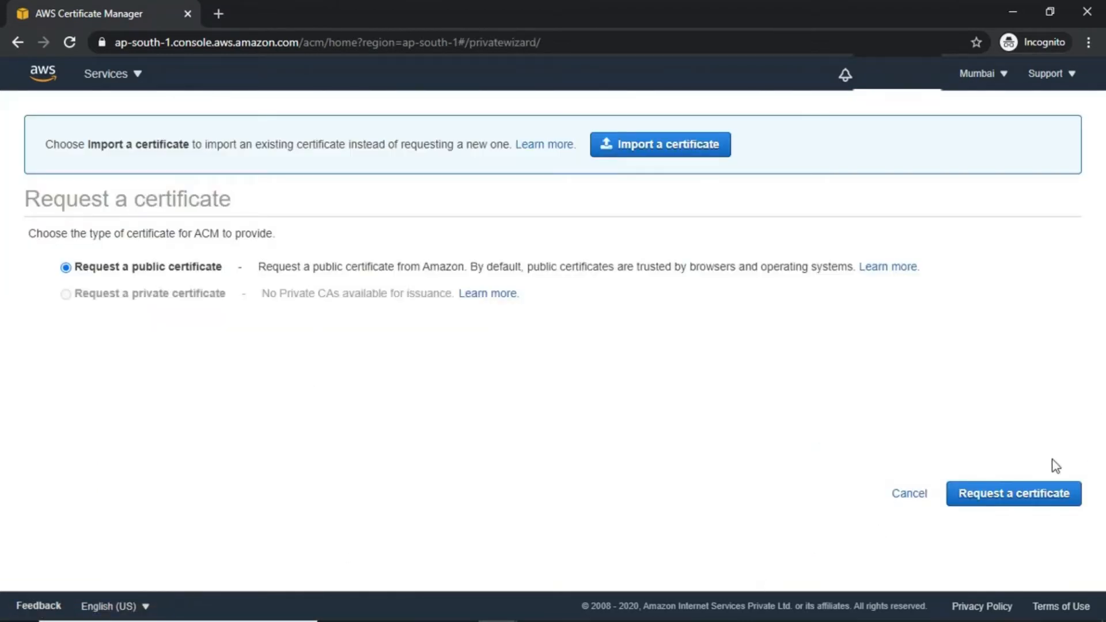
{"action": "left_click", "coordinate": [1040, 499]}
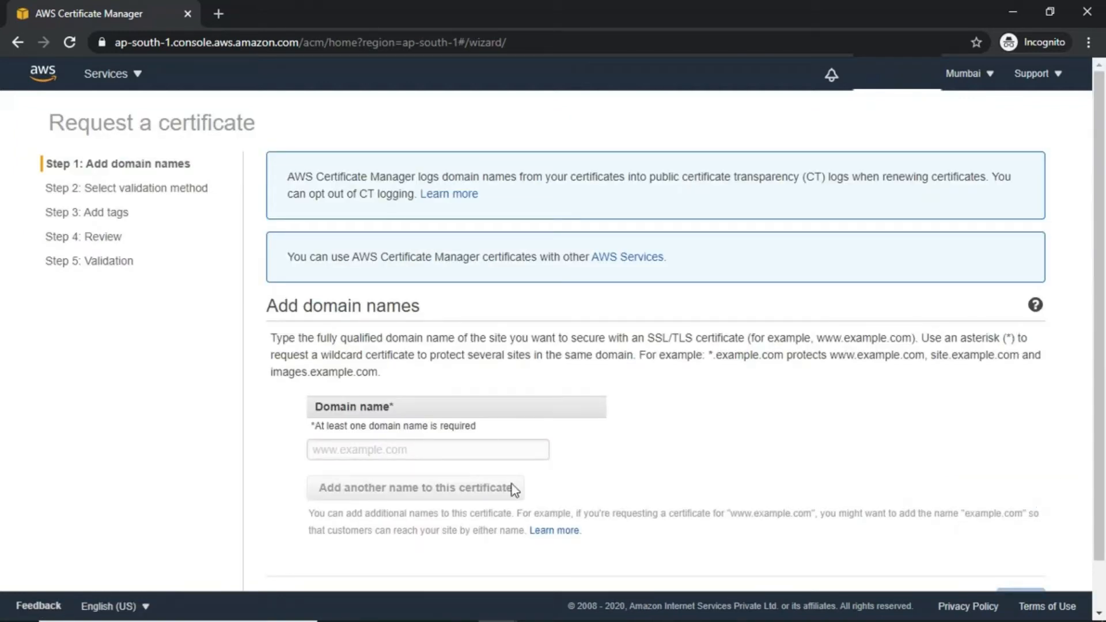
Add beta.identicalcloud.com as the certificate's domain name and proceed to the validation method
{"action": "left_click", "coordinate": [495, 454]}
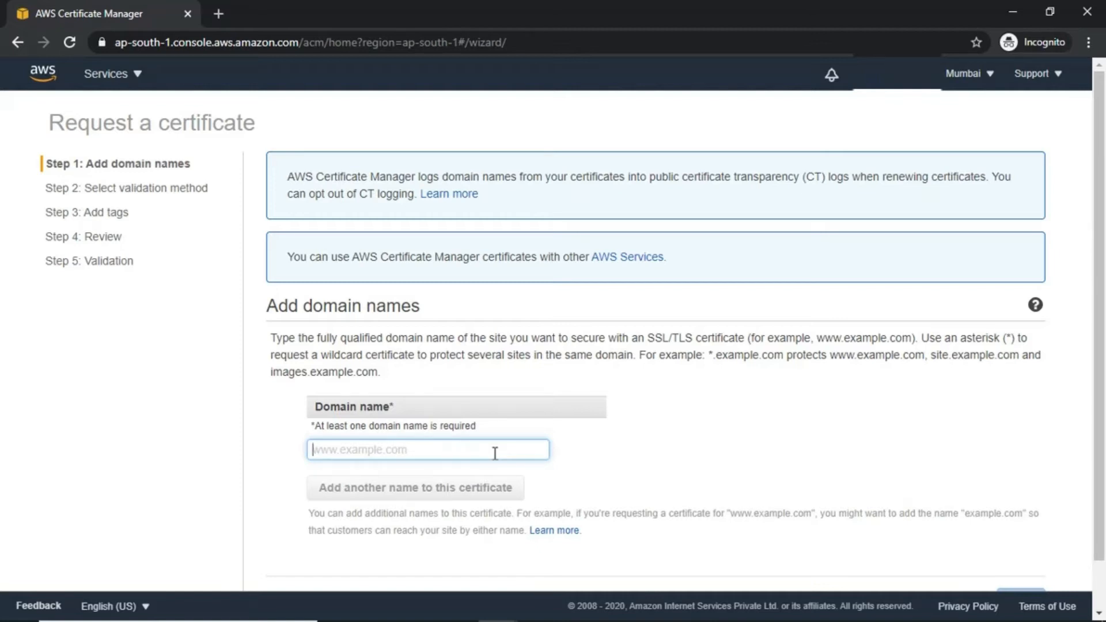
{"action": "type", "text": "beta"}
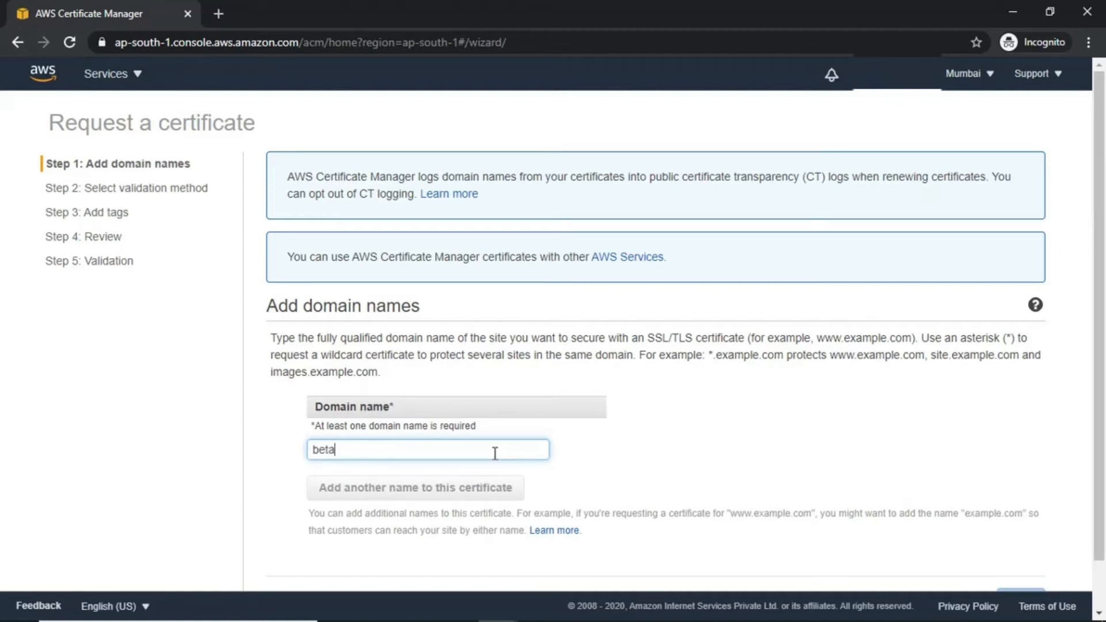
{"action": "type", "text": ".identi"}
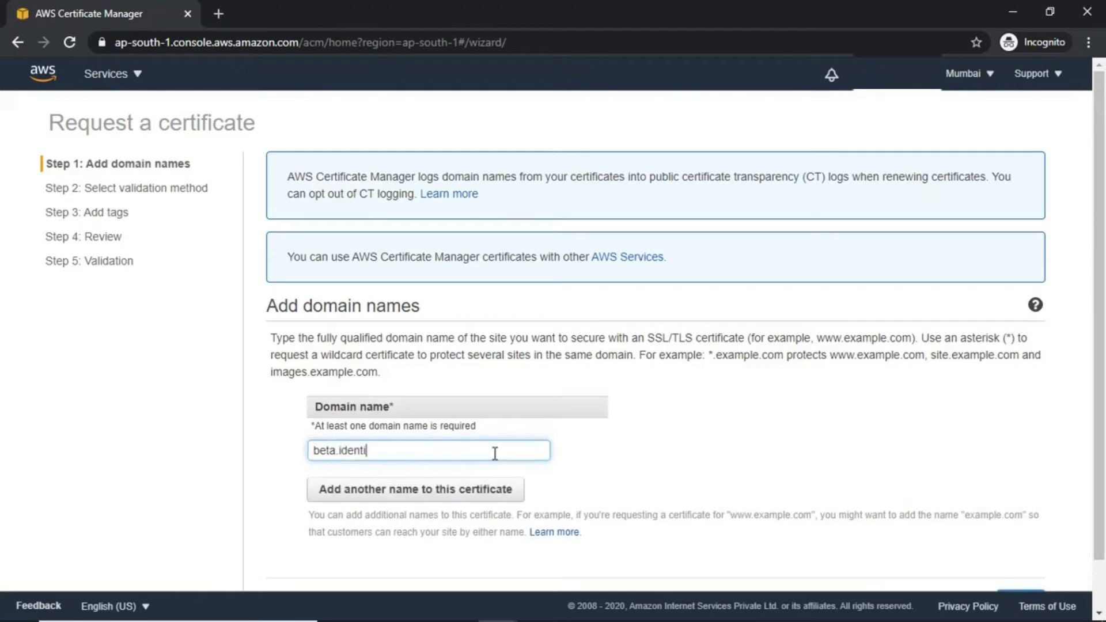
{"action": "type", "text": "calcloud.com"}
{"action": "scroll", "coordinate": [552, 506], "scroll_direction": "down", "scroll_amount": 1}
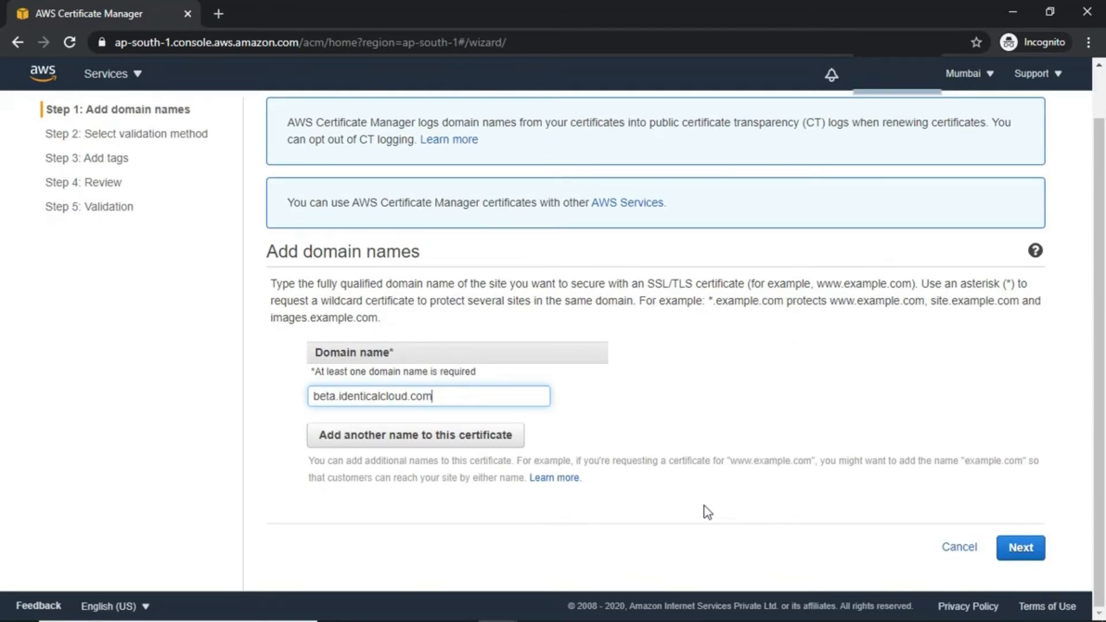
{"action": "left_click", "coordinate": [1009, 550]}
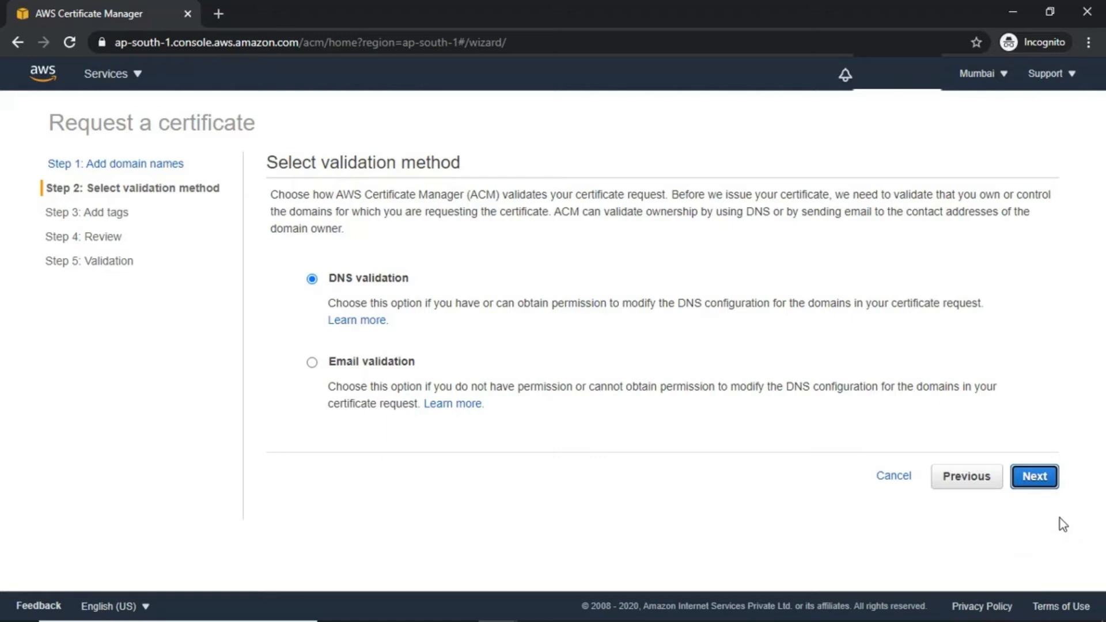
Keep DNS validation, leave the tags empty, and confirm the certificate request
{"action": "left_click", "coordinate": [1045, 483]}
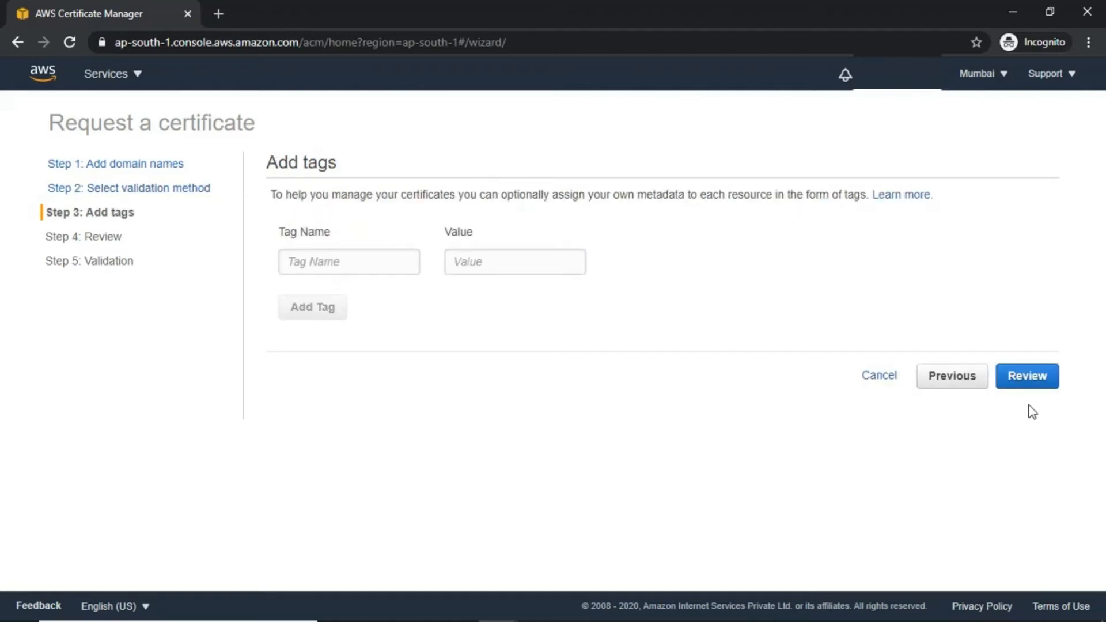
{"action": "left_click", "coordinate": [1027, 377]}
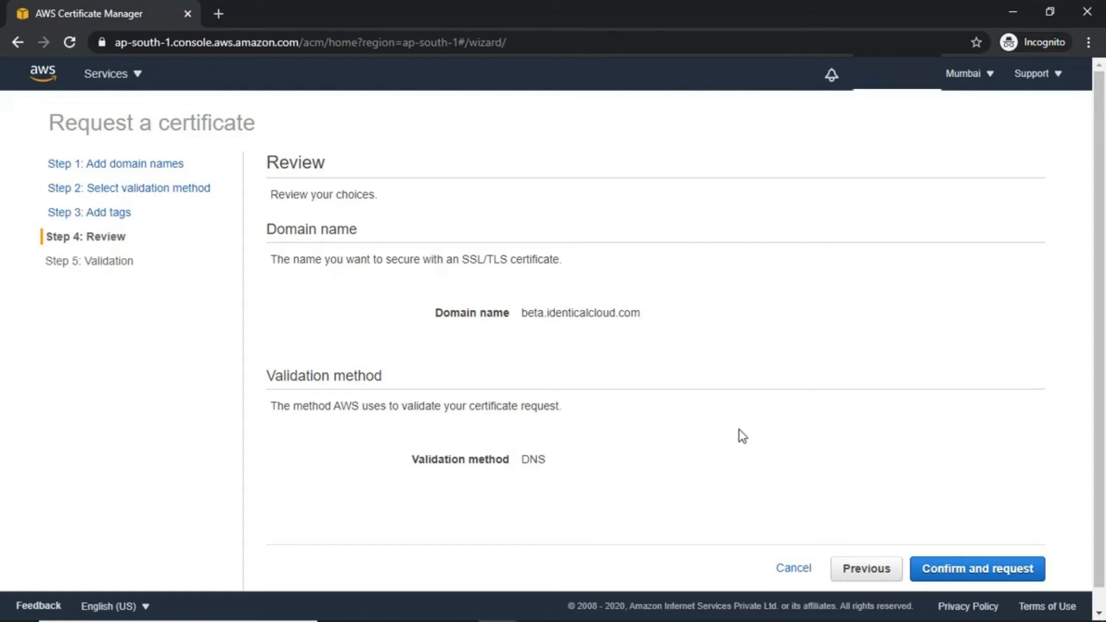
{"action": "scroll", "coordinate": [738, 429], "scroll_direction": "down", "scroll_amount": 1}
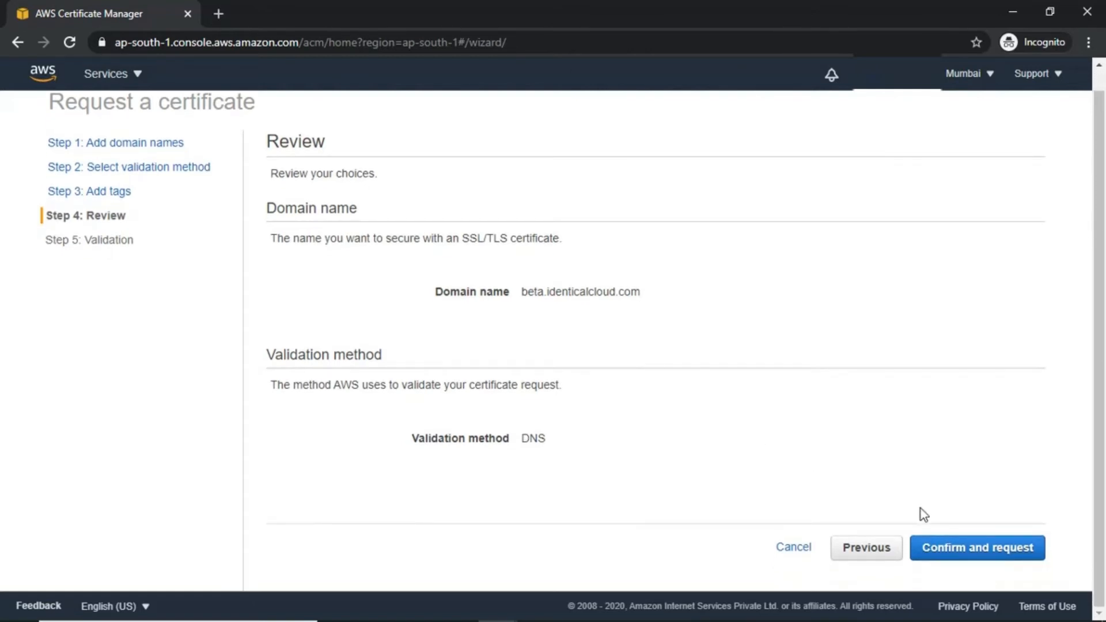
{"action": "left_click", "coordinate": [934, 548]}
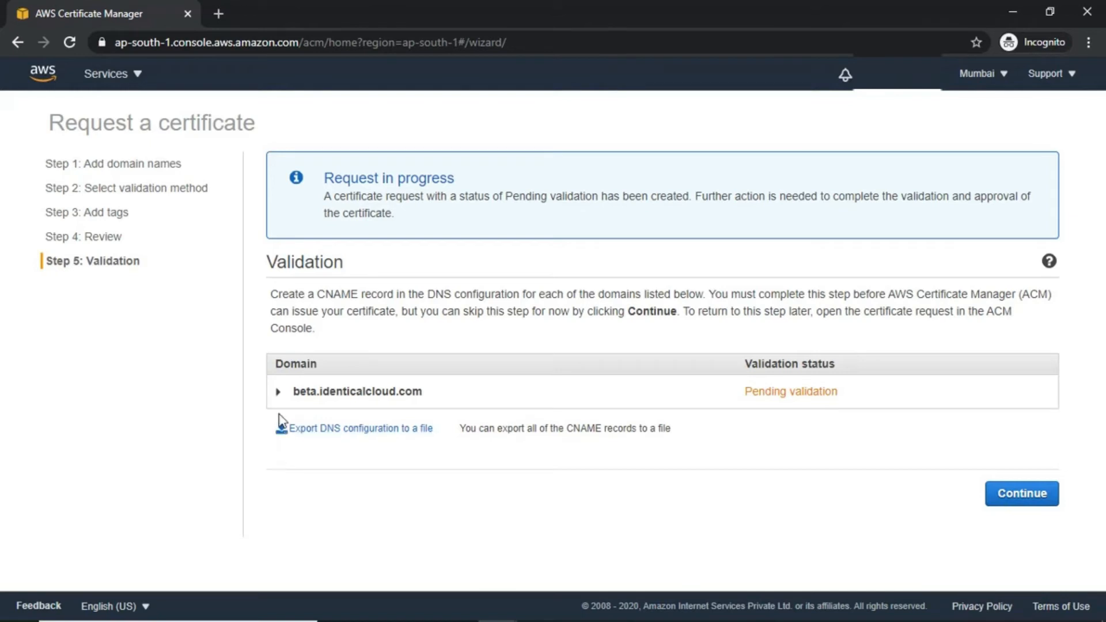
Expand beta.identicalcloud.com to view its CNAME validation record, and continue to the certificates list
{"action": "left_click", "coordinate": [278, 391]}
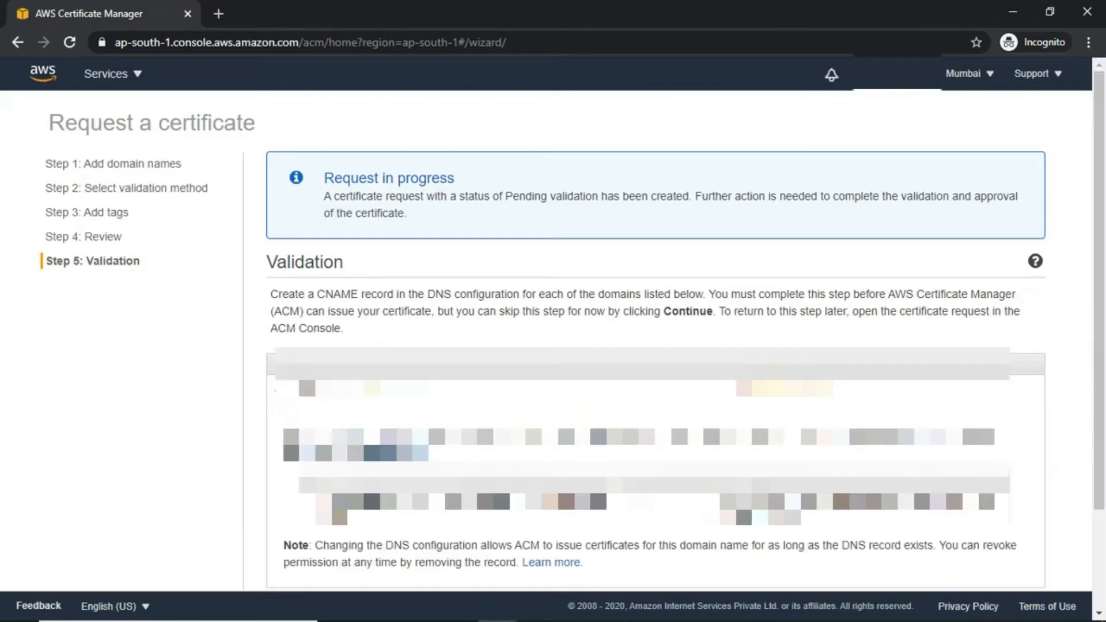
{"action": "scroll", "coordinate": [668, 340], "scroll_direction": "down", "scroll_amount": 2}
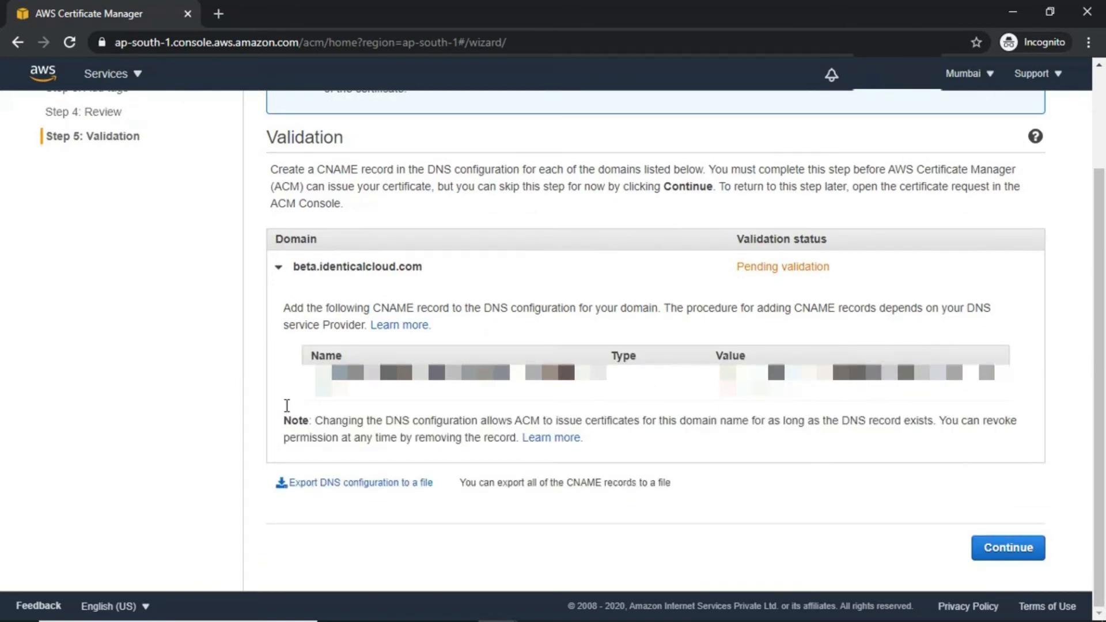
{"action": "left_click", "coordinate": [327, 389]}
{"action": "left_click", "coordinate": [329, 389]}
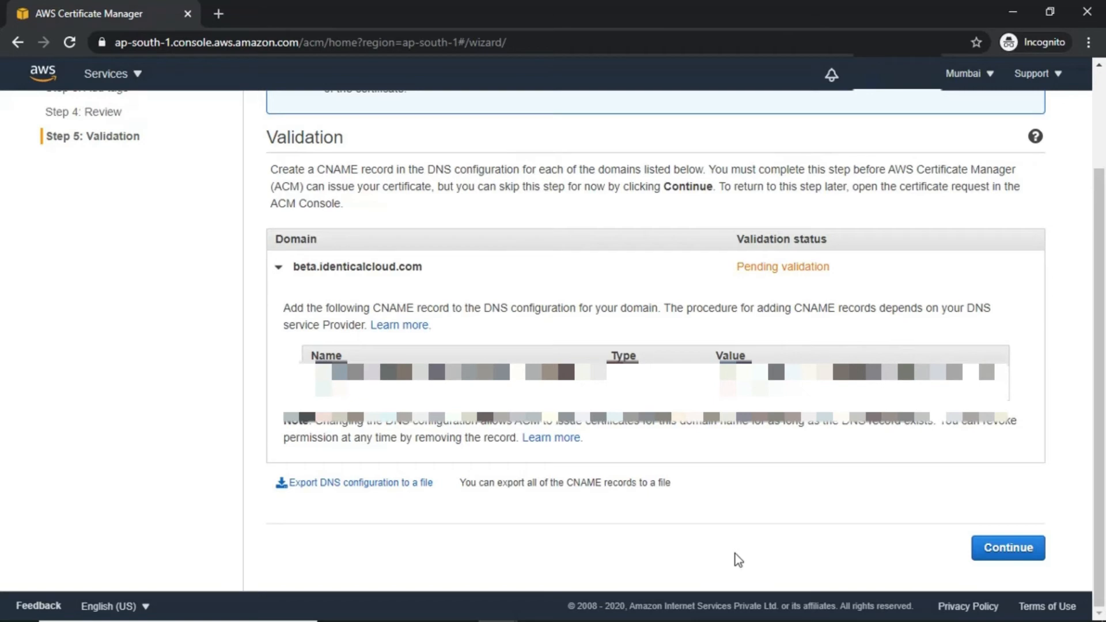
{"action": "left_click", "coordinate": [1004, 553]}
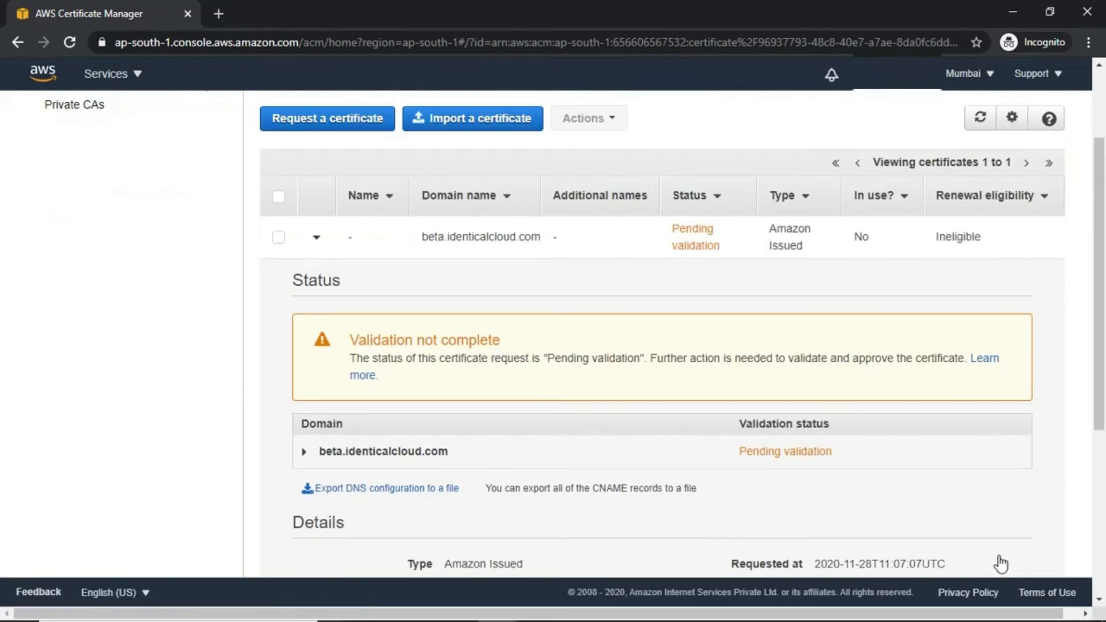
Inspect the CNAME record name in the DNS_Configuration (4).csv spreadsheet, and refresh the certificates list to recheck the validation status
{"action": "scroll", "coordinate": [1002, 565], "scroll_direction": "up", "scroll_amount": 3}
{"action": "left_click", "coordinate": [317, 363]}
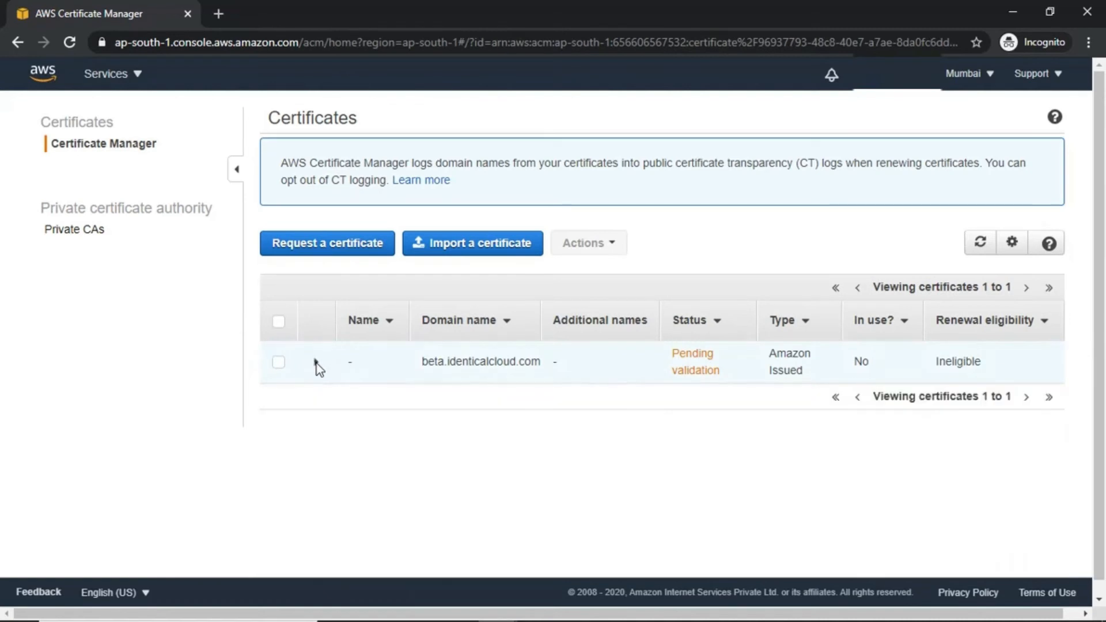
{"action": "left_click", "coordinate": [979, 252]}
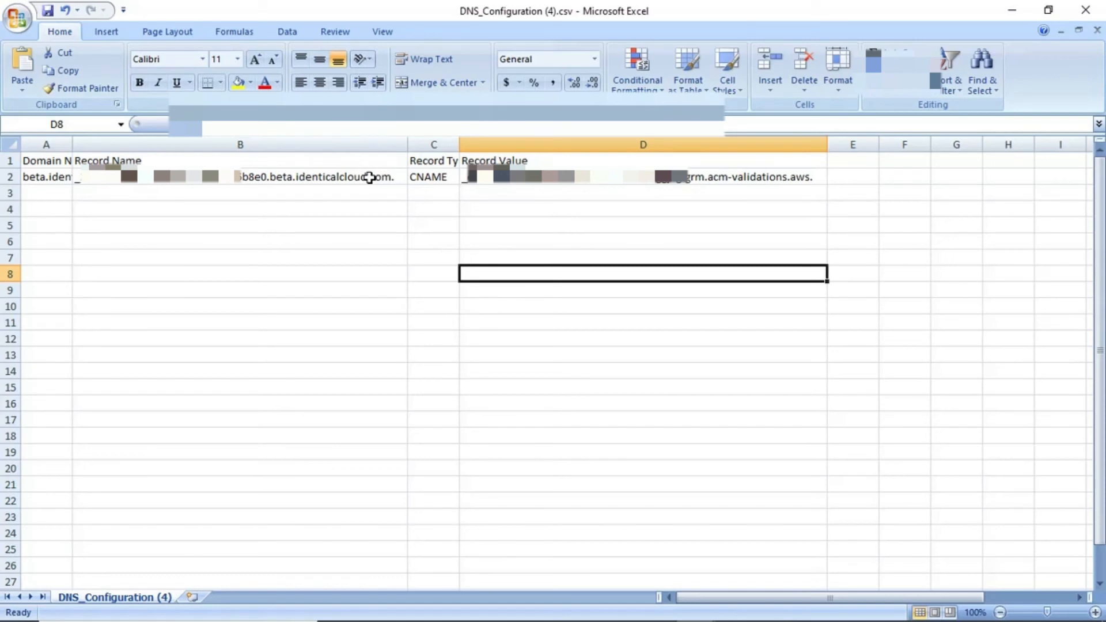
{"action": "left_click", "coordinate": [400, 180]}
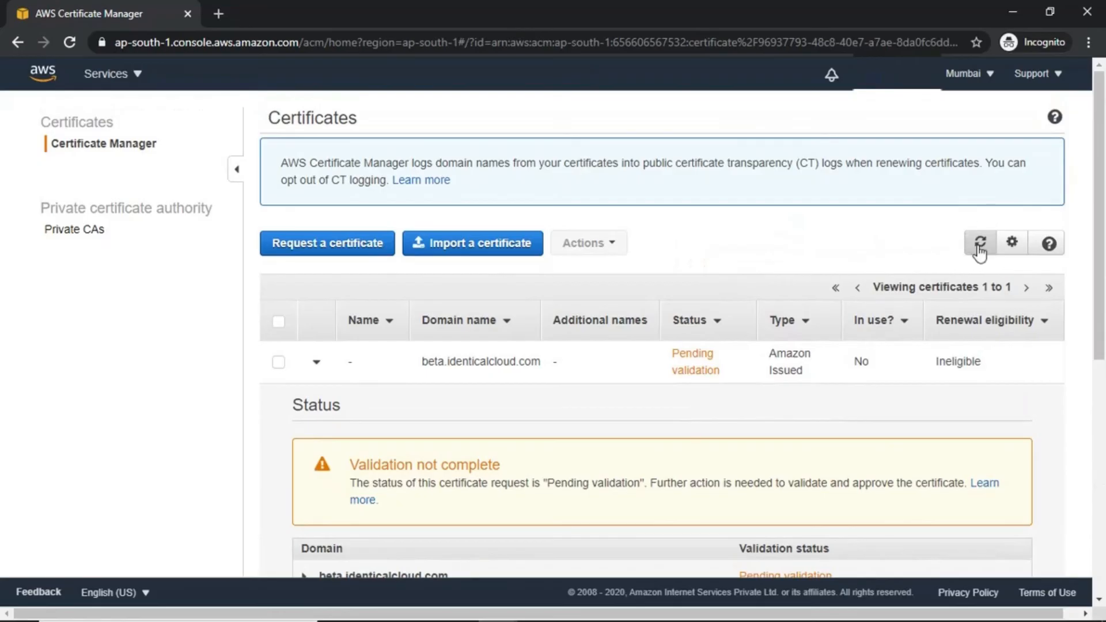
{"action": "left_click", "coordinate": [980, 243]}
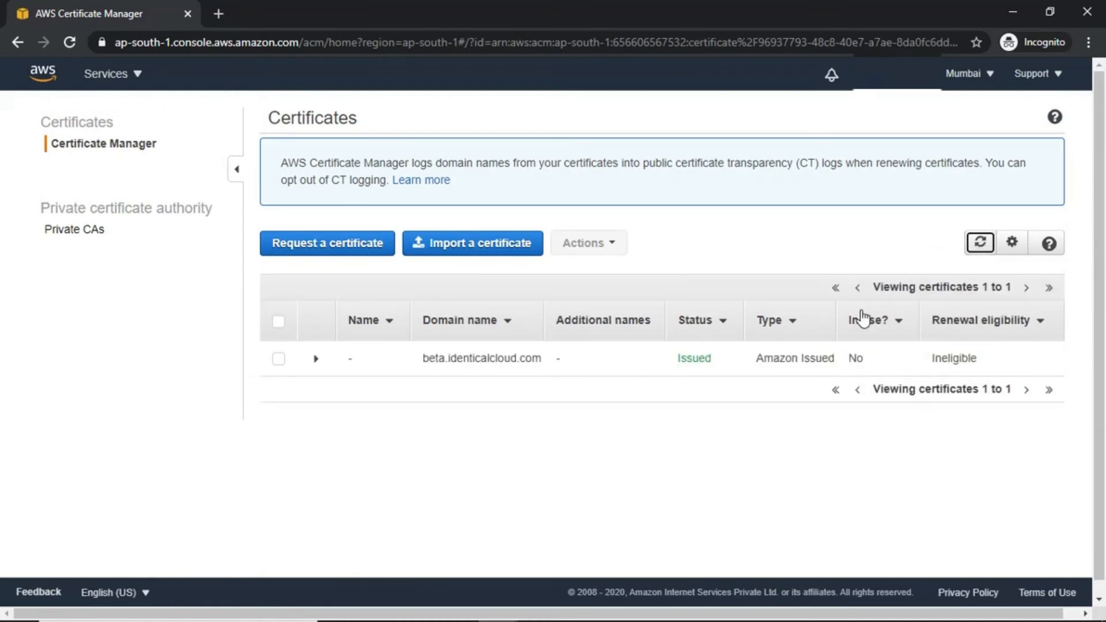
Check the status of the beta.identicalcloud.com certificate and expand its row to read the domain validation and details
{"action": "double_click", "coordinate": [696, 358]}
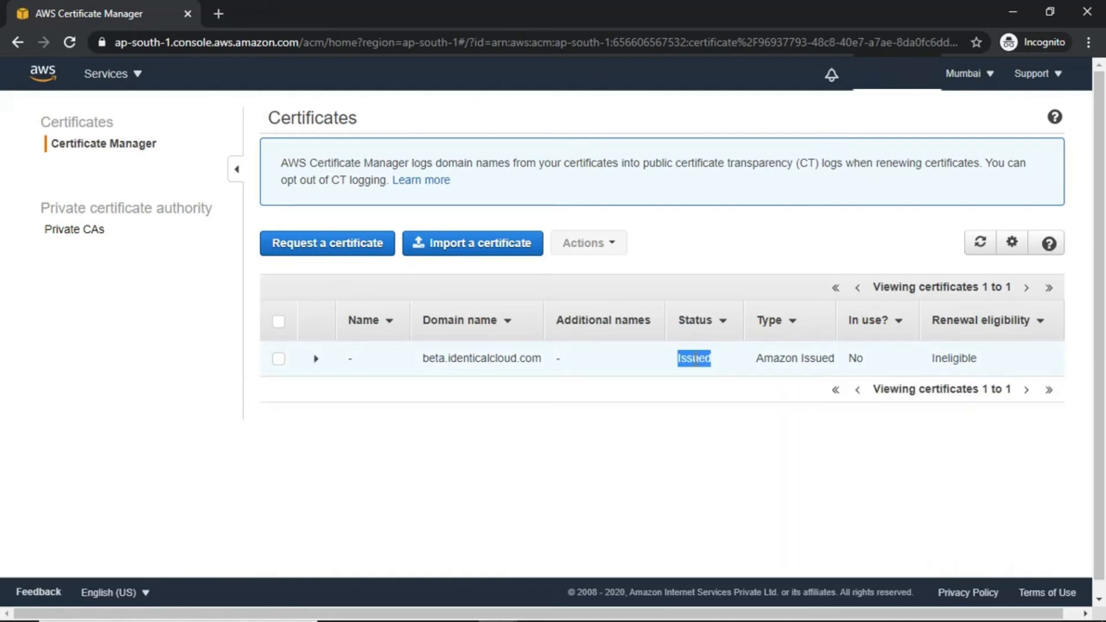
{"action": "left_click", "coordinate": [695, 358]}
{"action": "scroll", "coordinate": [695, 359], "scroll_direction": "down", "scroll_amount": 4}
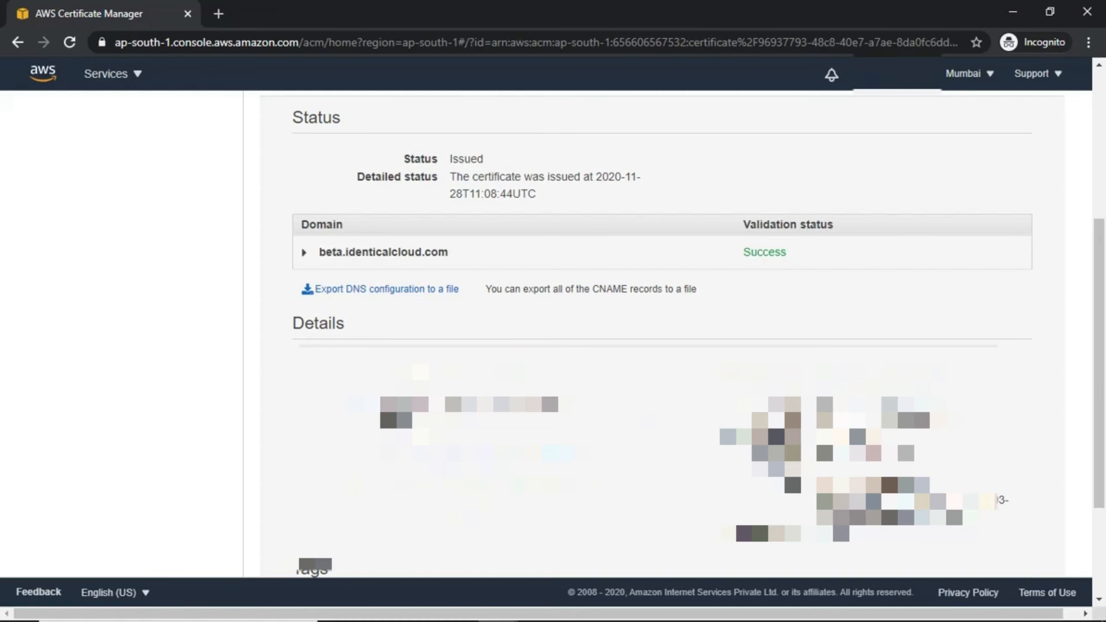
{"action": "scroll", "coordinate": [389, 397], "scroll_direction": "up", "scroll_amount": 5}
Select the beta.identicalcloud.com certificate, look over its available actions, and review its details again
{"action": "left_click", "coordinate": [278, 358]}
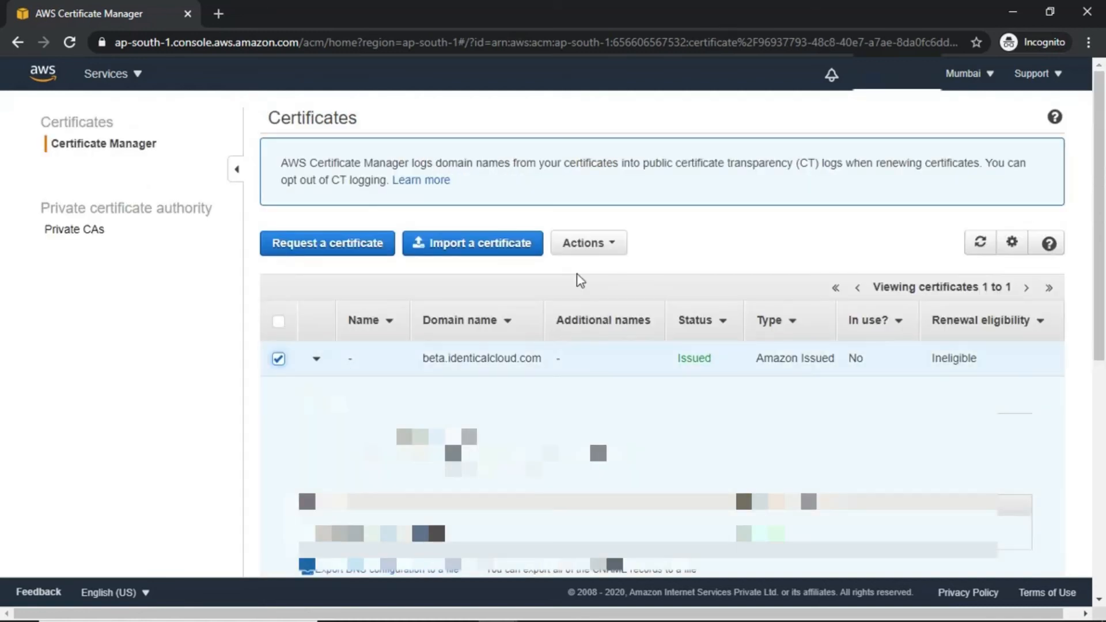
{"action": "left_click", "coordinate": [591, 248]}
{"action": "left_click", "coordinate": [598, 404]}
{"action": "scroll", "coordinate": [598, 404], "scroll_direction": "down", "scroll_amount": 8}
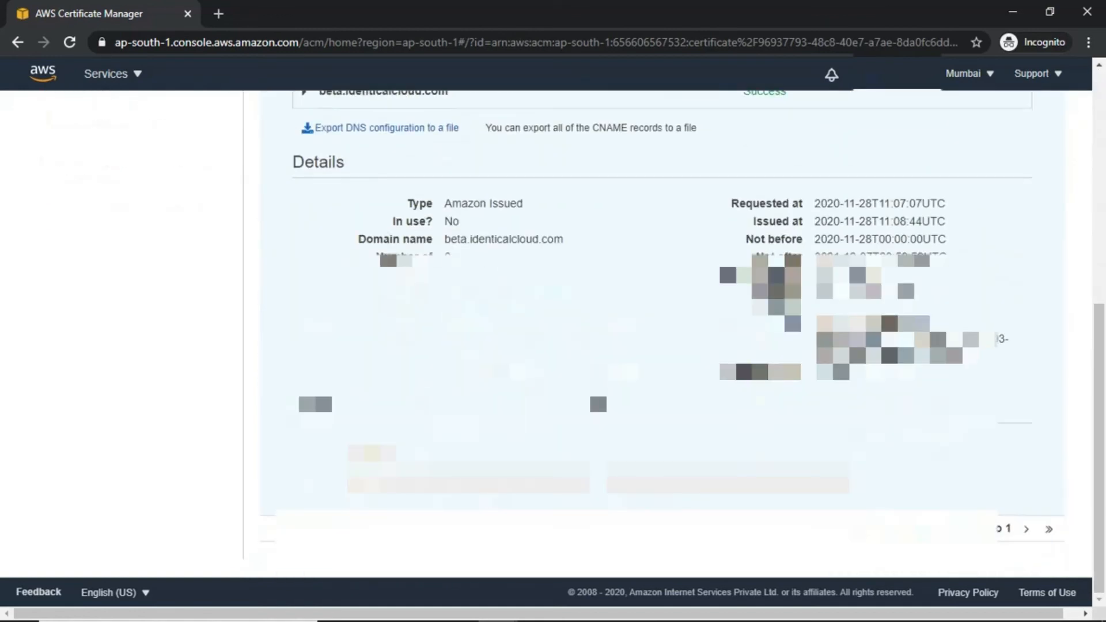
{"action": "scroll", "coordinate": [598, 405], "scroll_direction": "up", "scroll_amount": 5}
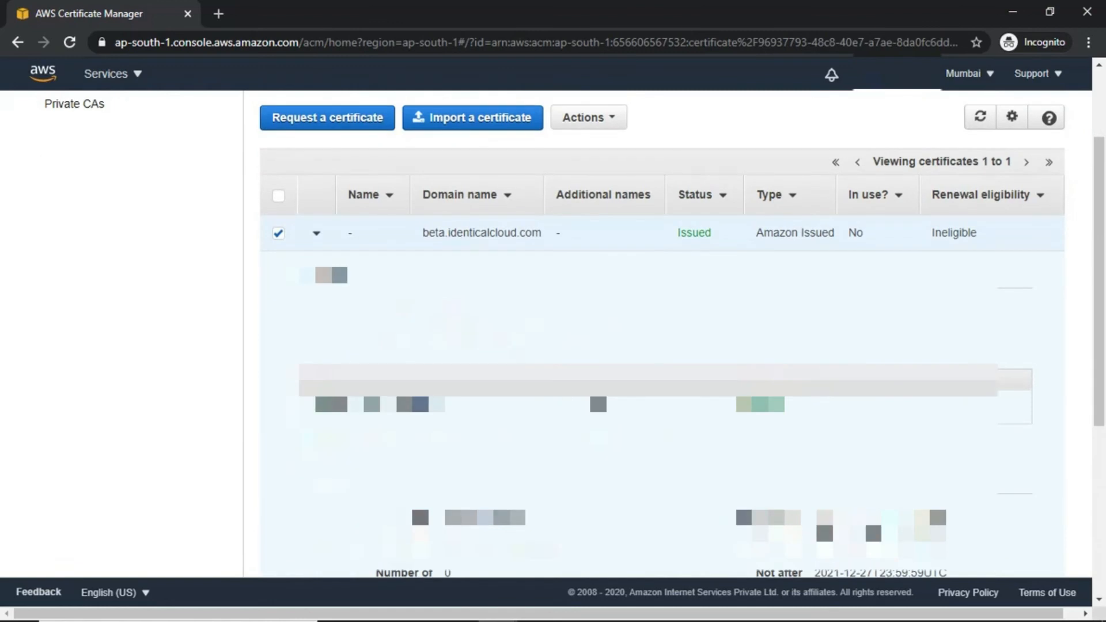